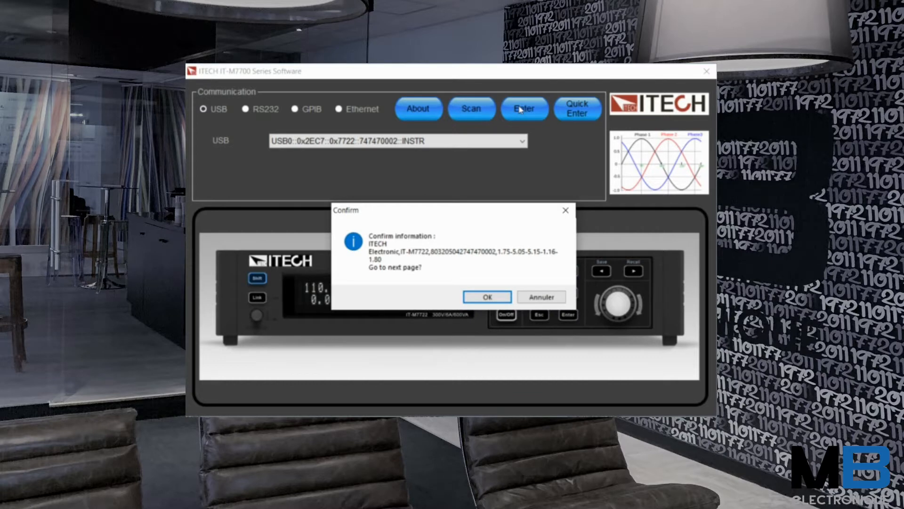
Step: Confirm the detected IT-M7722 to open its control page, and run the AC sine output briefly before switching it off
left_click(491, 296)
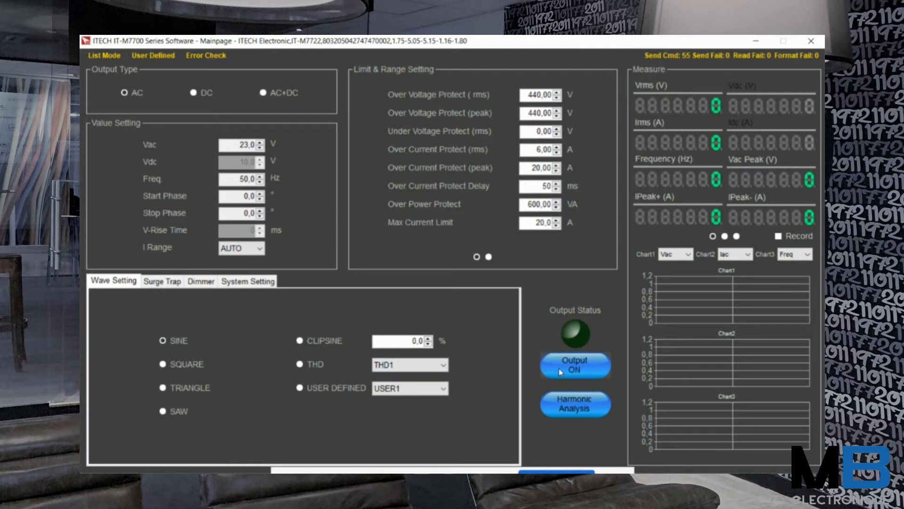
left_click(583, 371)
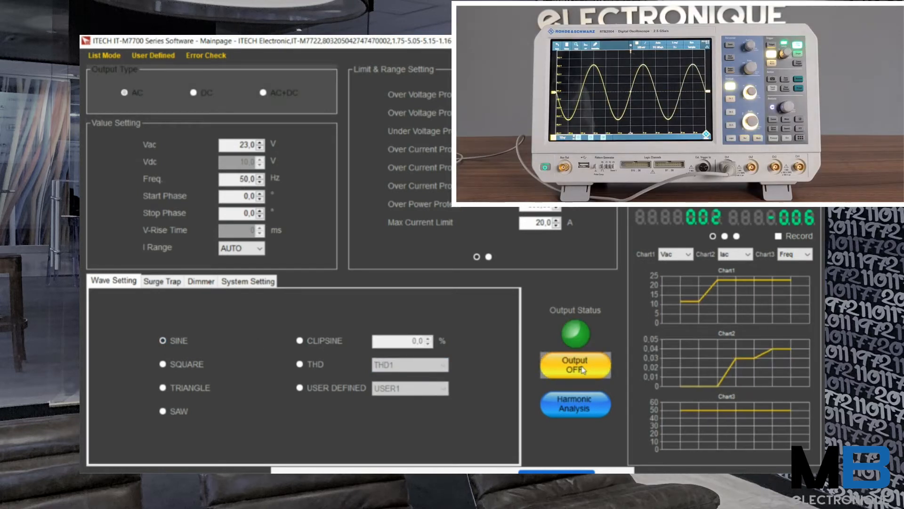
left_click(584, 370)
left_click(583, 370)
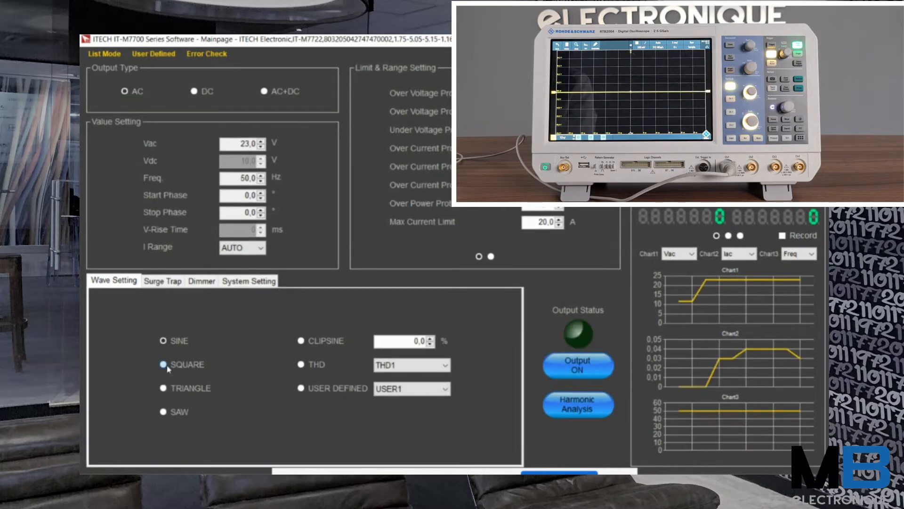
Step: Set the waveform to SQUARE and run the output briefly before switching it off
left_click(167, 366)
left_click(589, 365)
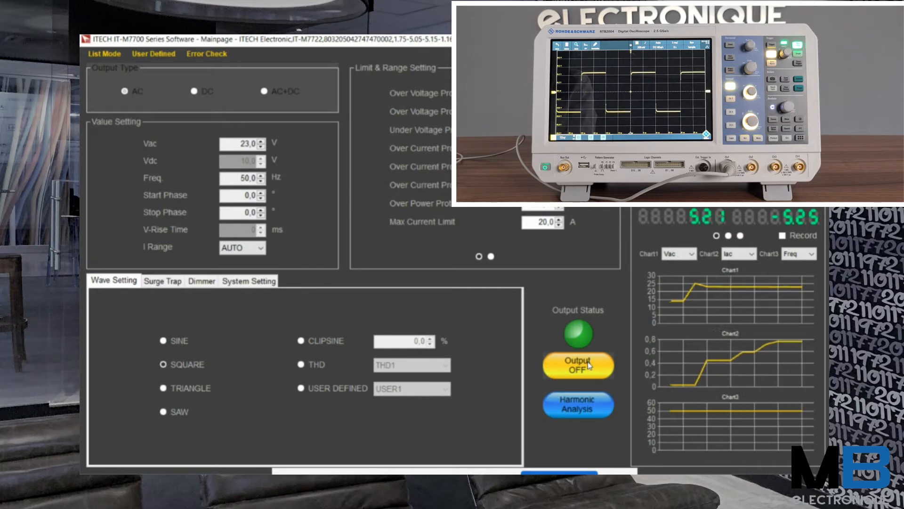
left_click(589, 365)
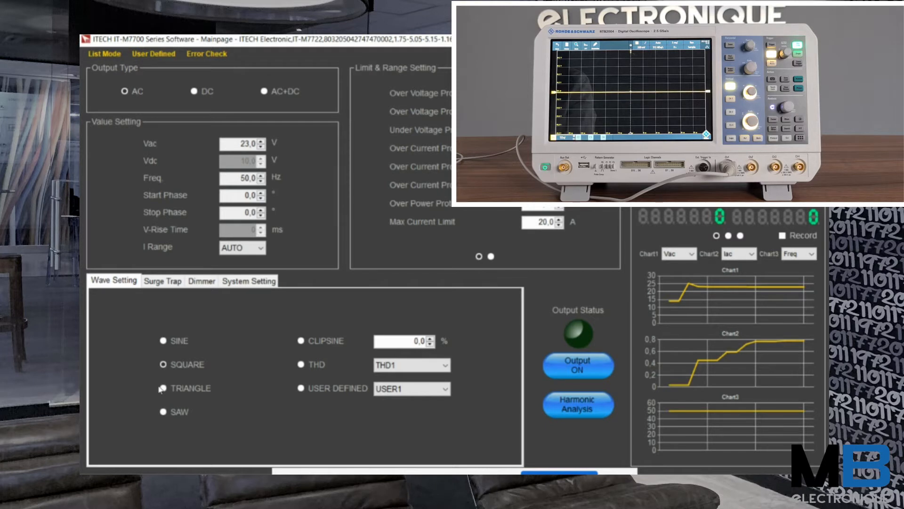
Step: Set the waveform to TRIANGLE and run the output briefly before switching it off
left_click(162, 388)
left_click(584, 372)
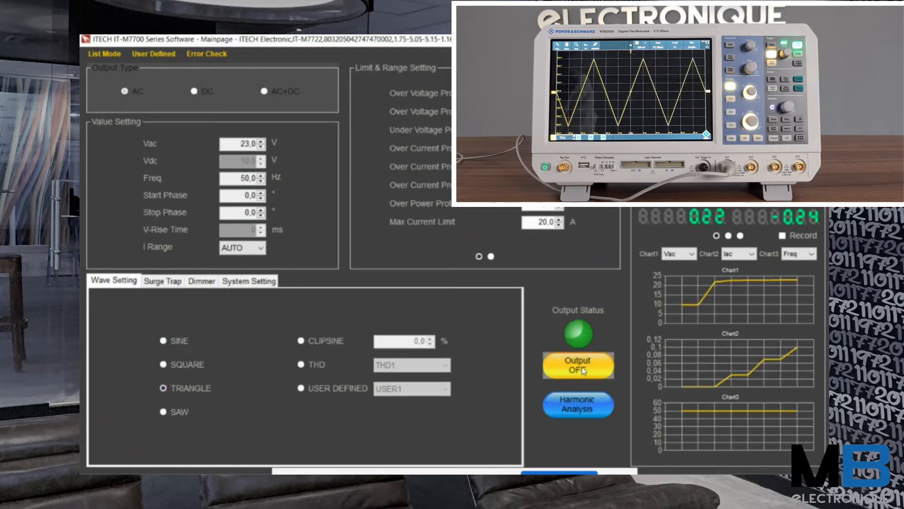
left_click(584, 372)
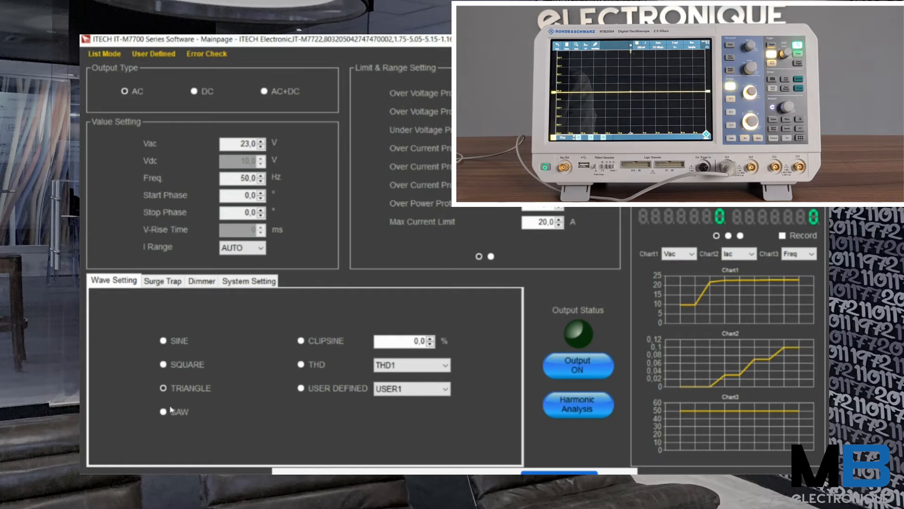
Step: Set the waveform to SAW and run the output briefly before switching it off
left_click(163, 411)
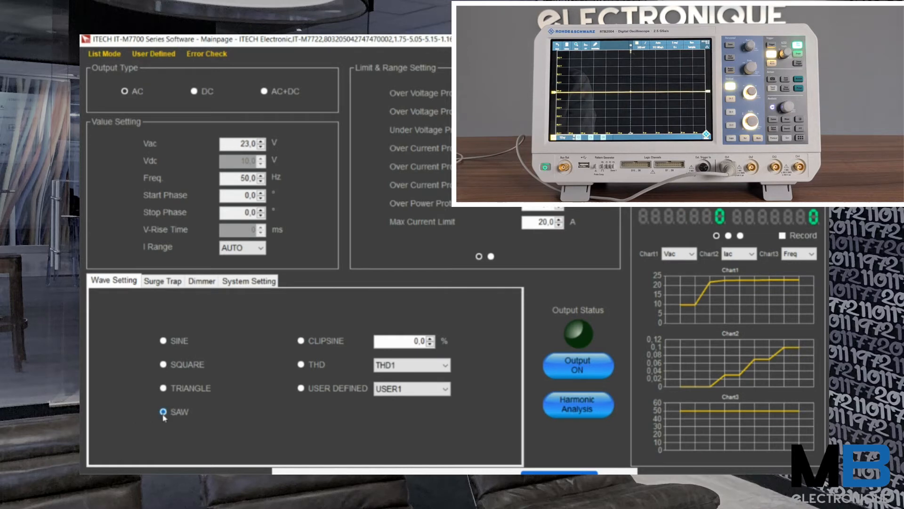
left_click(594, 366)
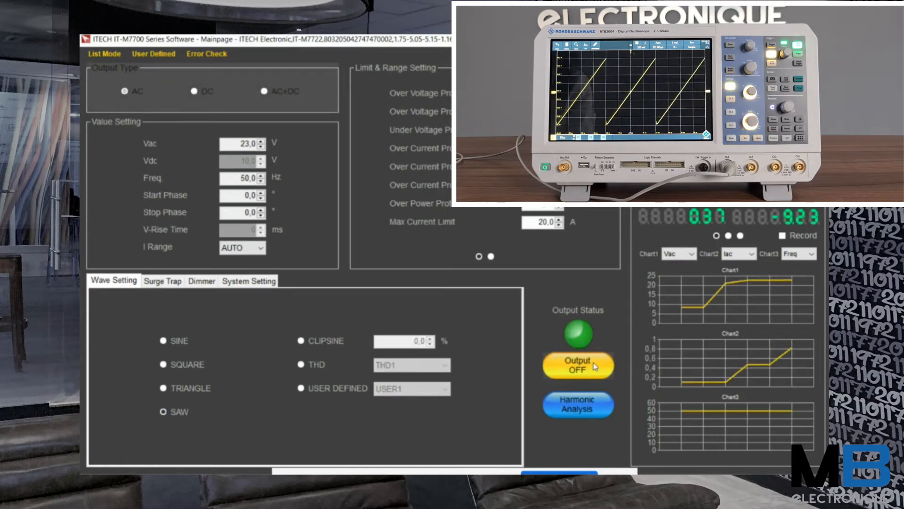
left_click(595, 367)
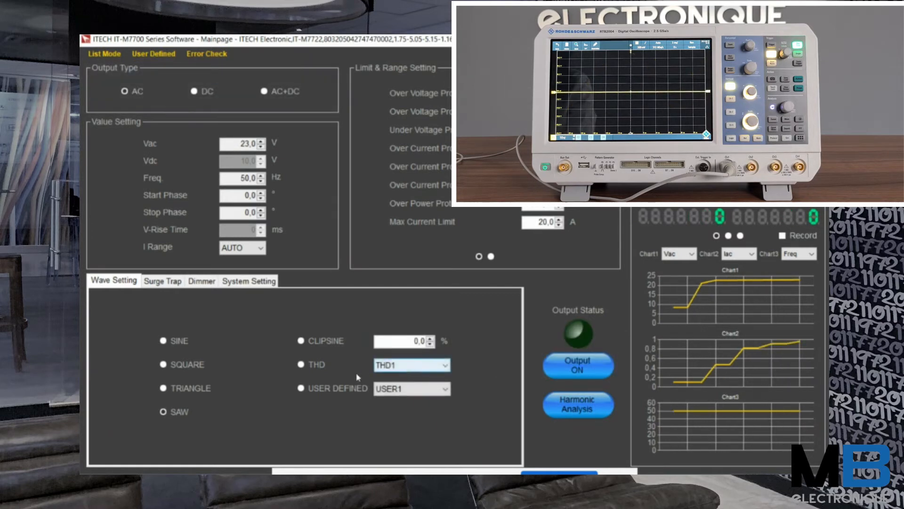
Step: Set the waveform to THD with preset THD27 and run the output briefly before switching it off
left_click(301, 364)
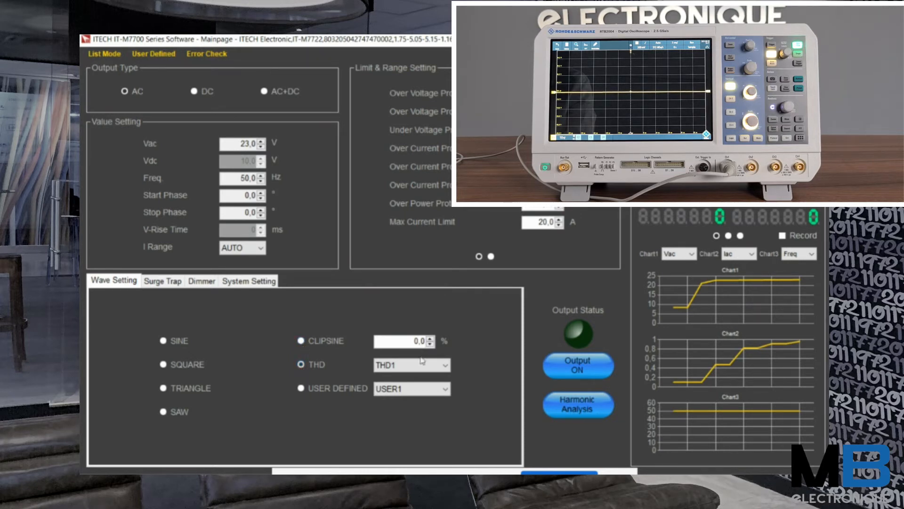
left_click(446, 366)
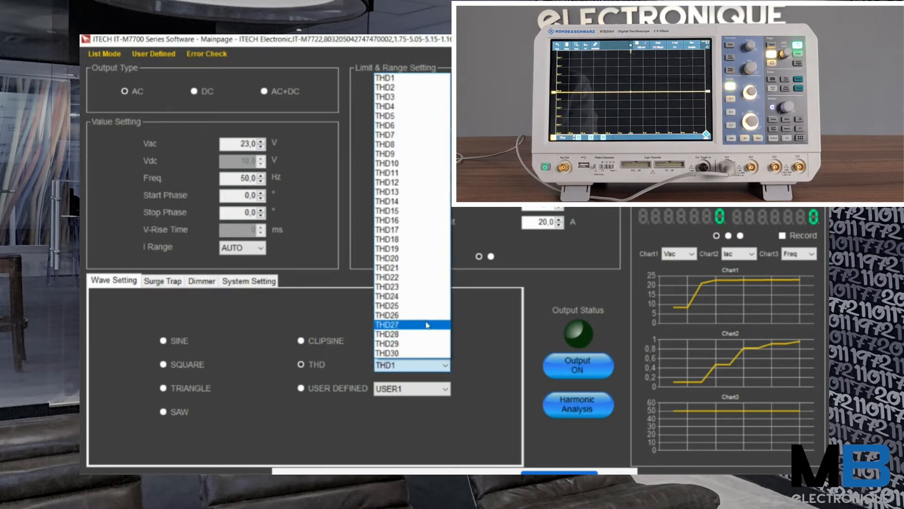
left_click(427, 325)
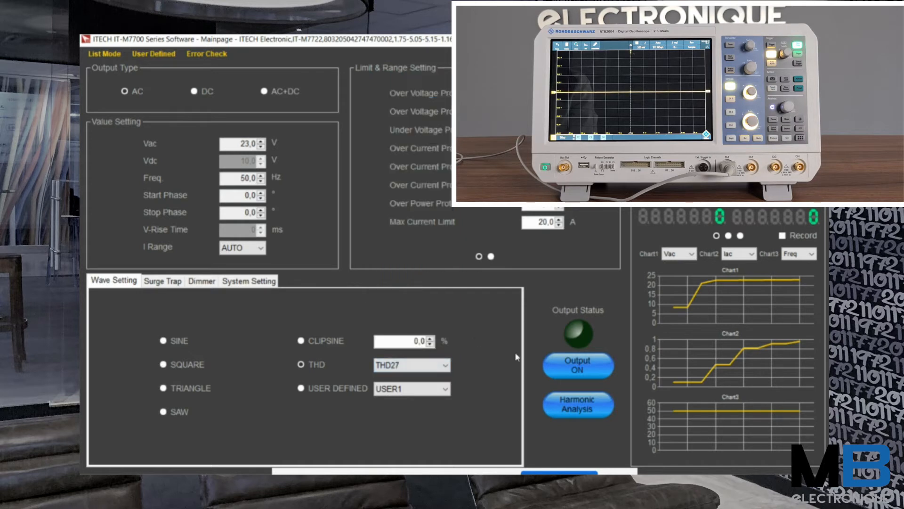
left_click(566, 372)
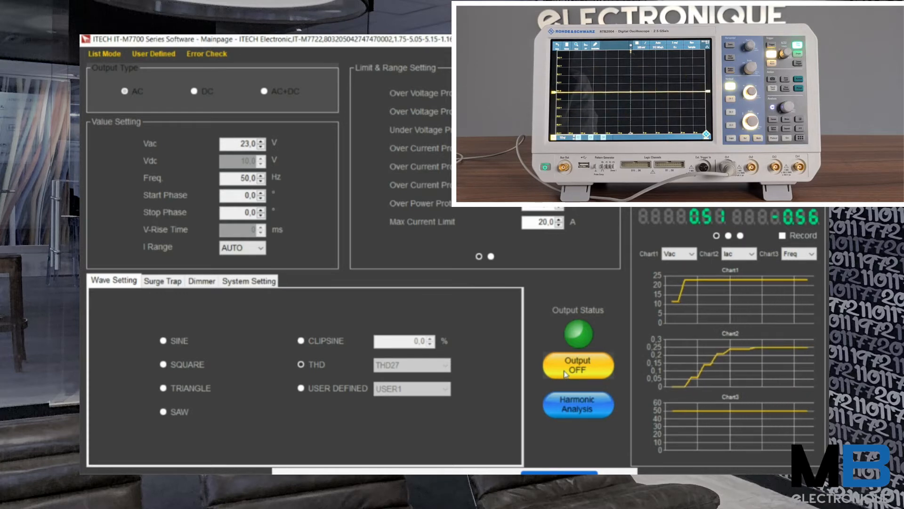
left_click(565, 372)
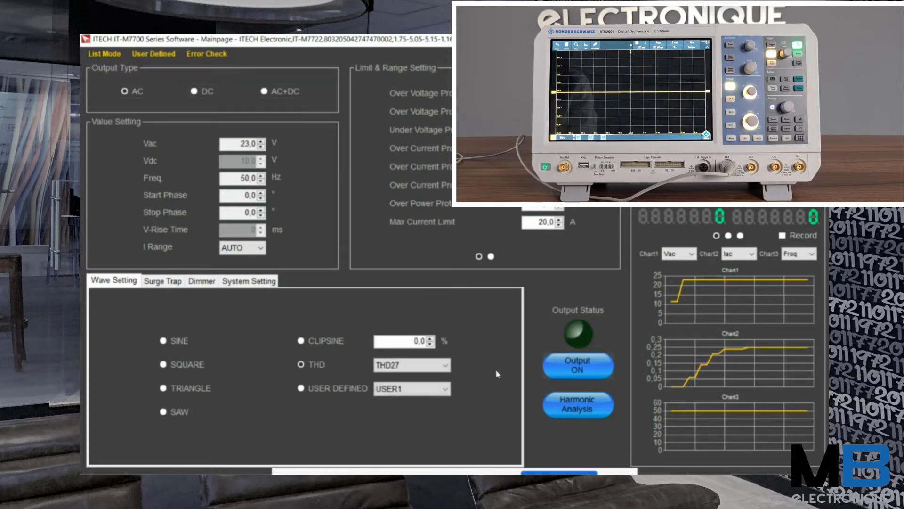
Step: Set the waveform to USER DEFINED, keep USER1 as the stored waveform, and switch the output on
left_click(301, 389)
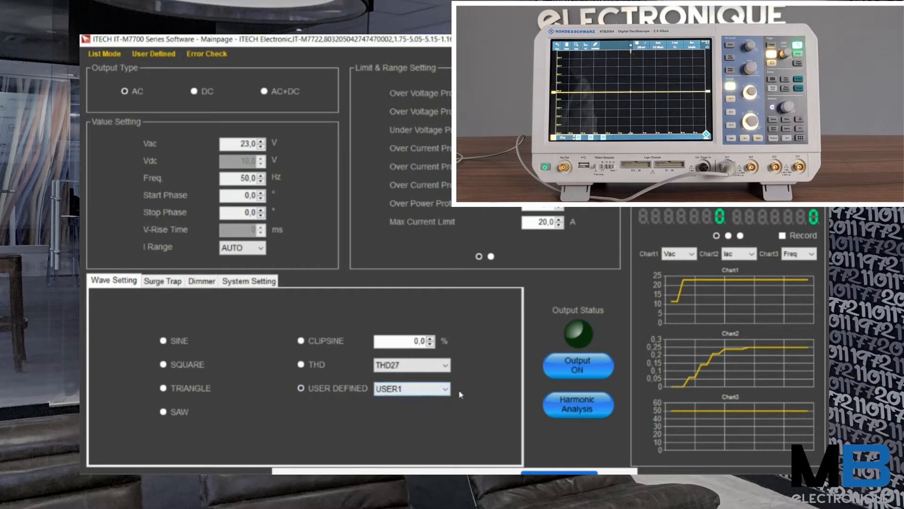
left_click(446, 391)
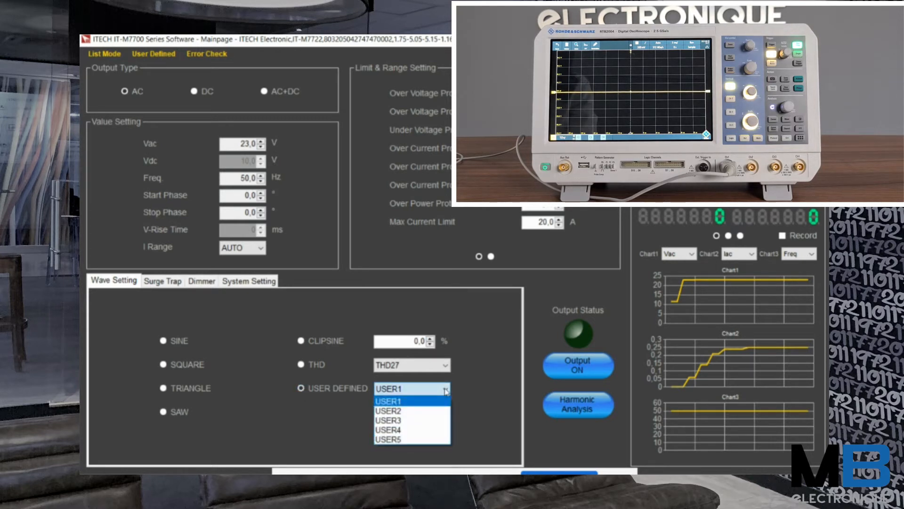
left_click(446, 391)
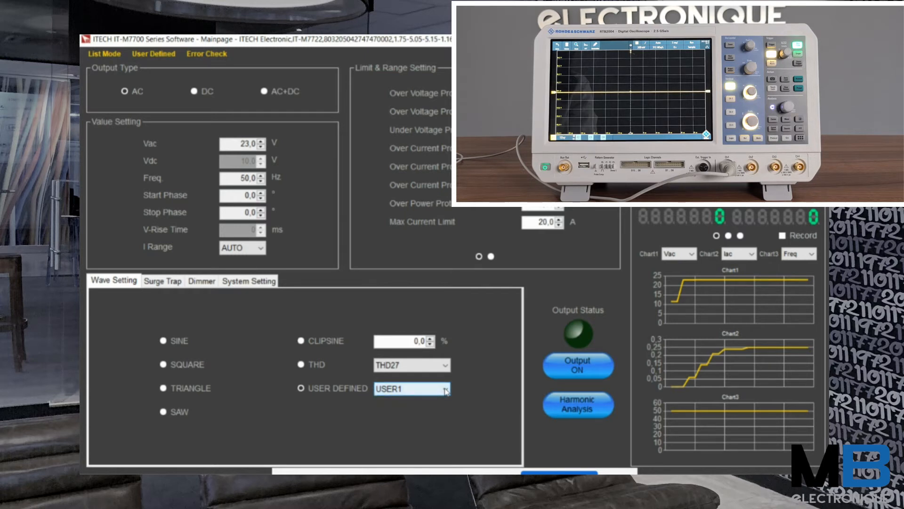
left_click(562, 369)
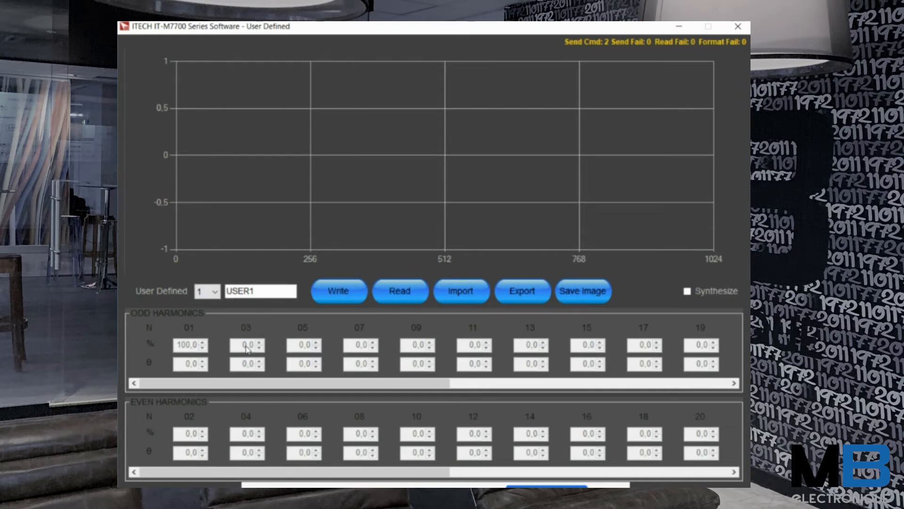
Step: Synthesize the USER1 waveform with 8% third harmonic and 22% fourth harmonic, and write it to the instrument
left_click(687, 291)
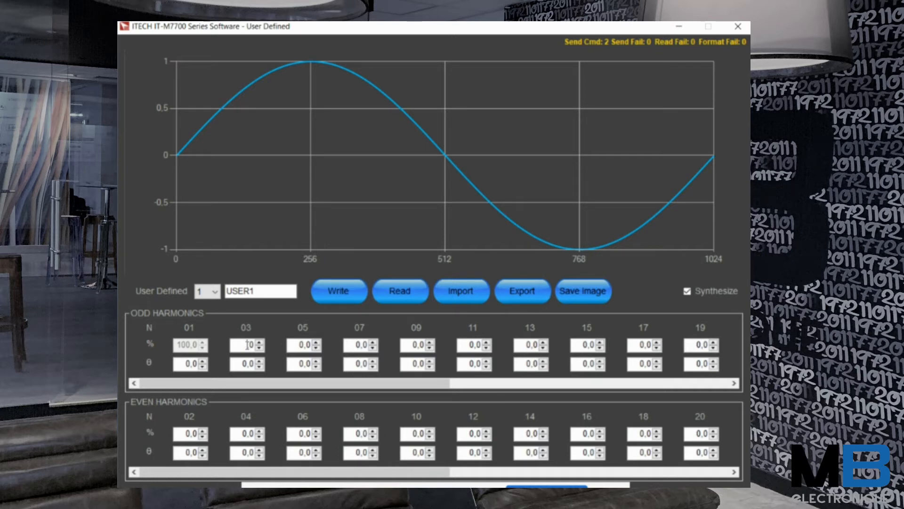
type("8")
left_click(246, 435)
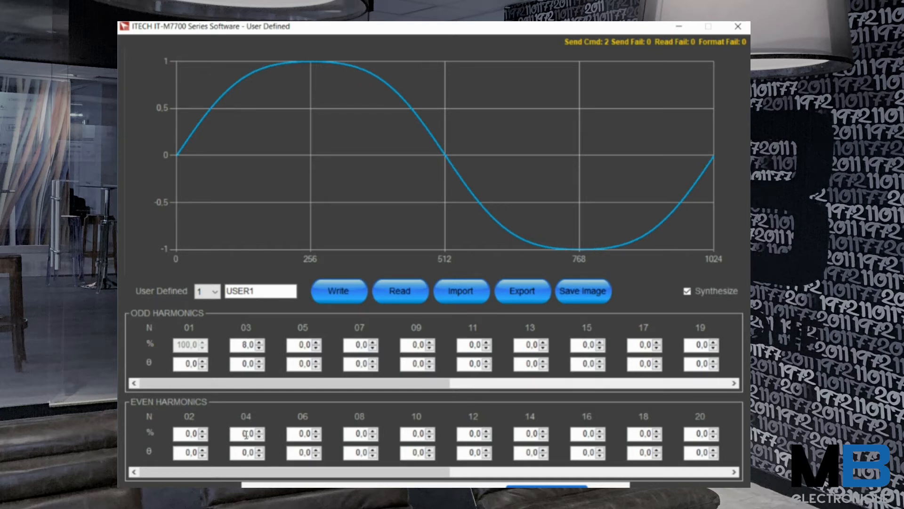
type("22")
left_click(338, 292)
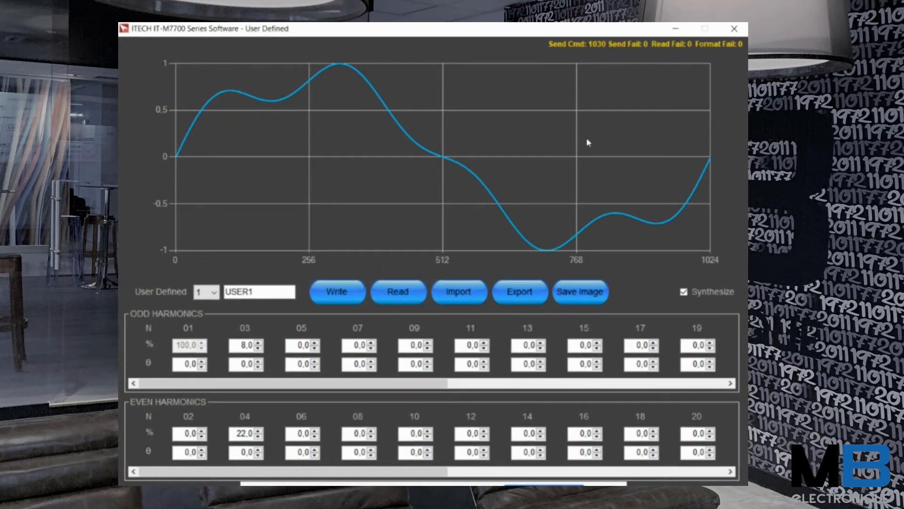
left_click(735, 29)
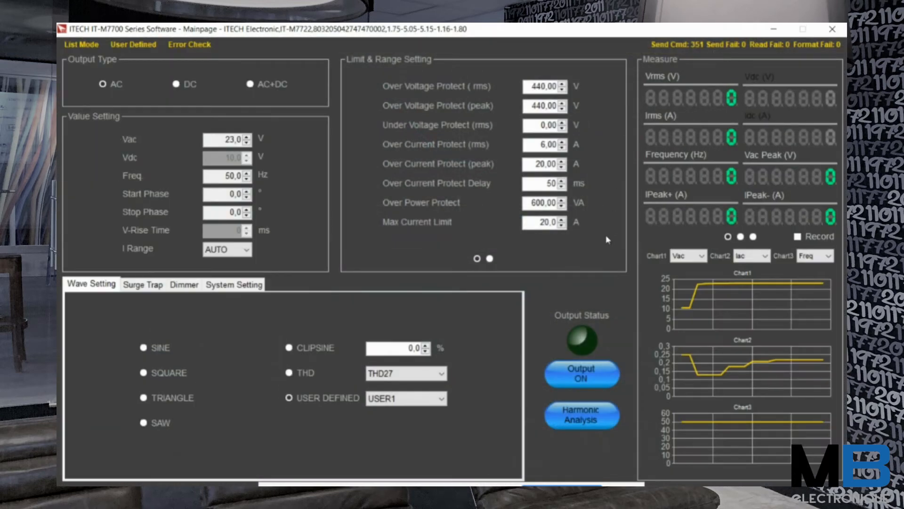
Step: Run the user-defined output and examine its voltage harmonics as a chart and a table, ending with the output off
left_click(582, 374)
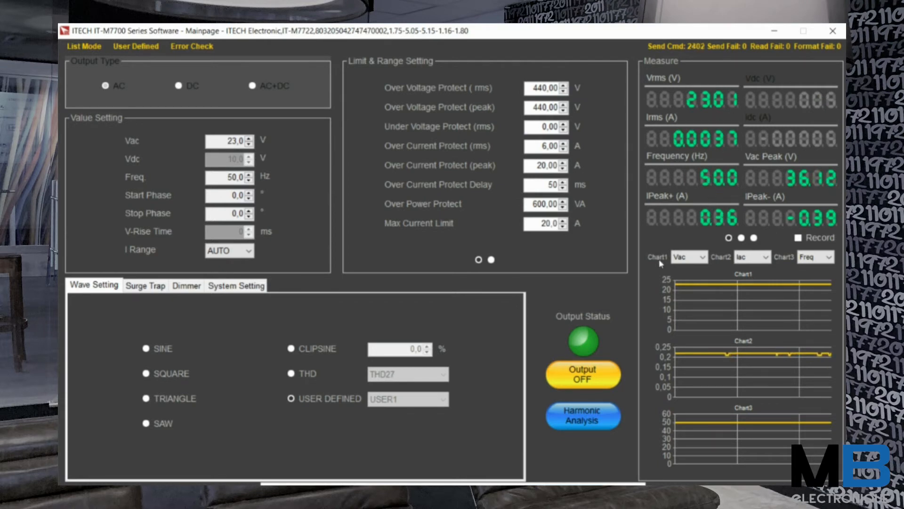
left_click(590, 423)
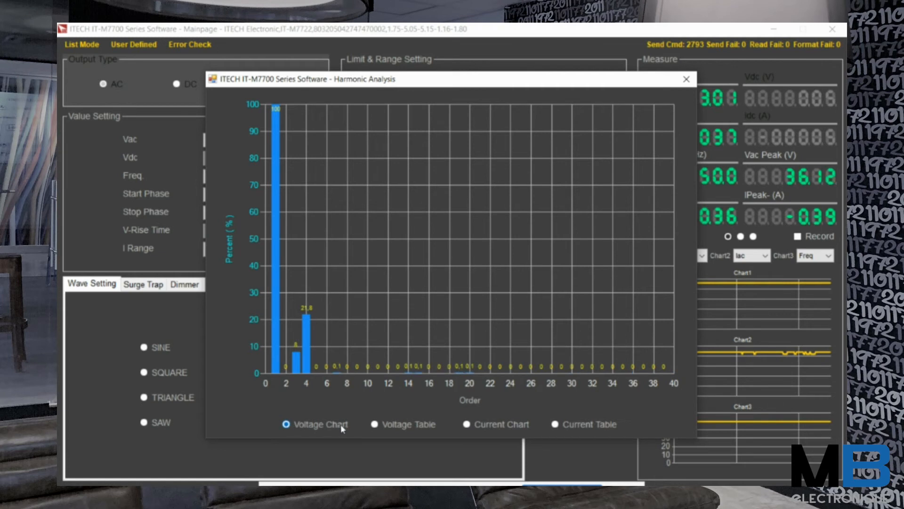
left_click(375, 424)
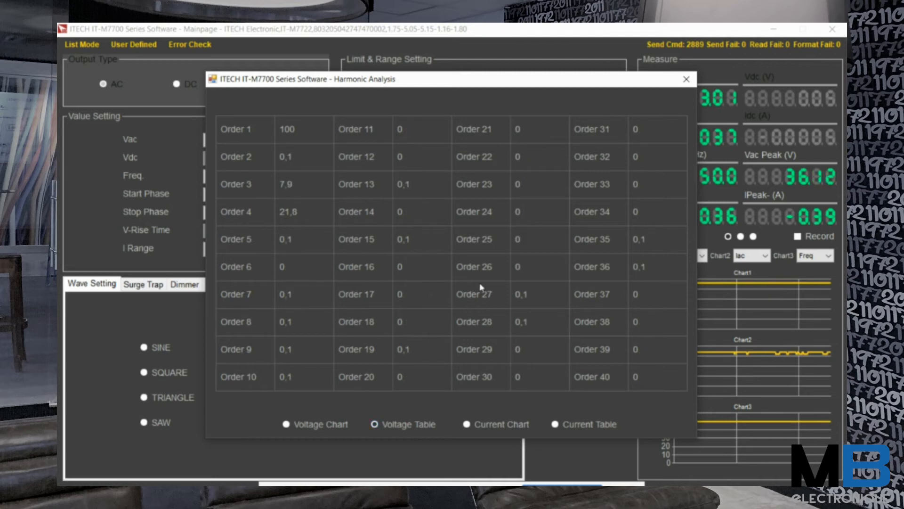
left_click(690, 85)
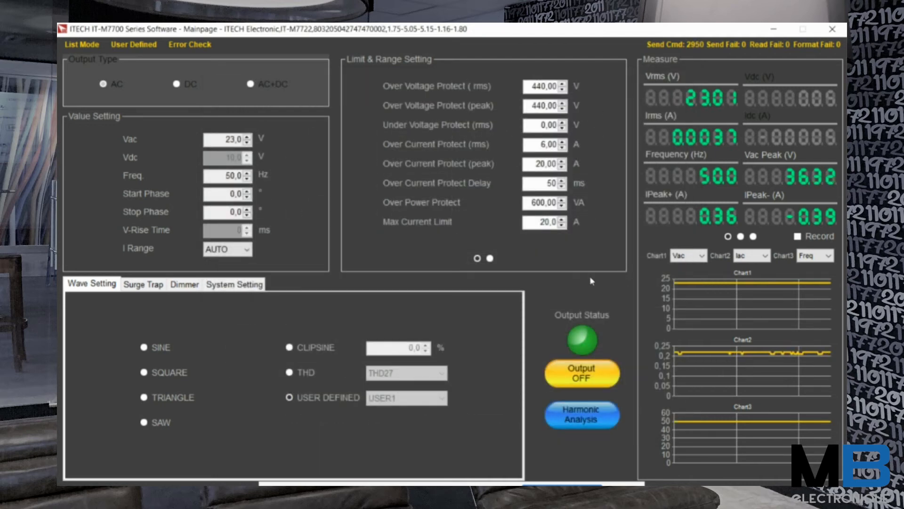
left_click(583, 376)
Step: Write the four-step LIST1 sequence to the instrument in List Mode and trigger it with the output on
left_click(82, 44)
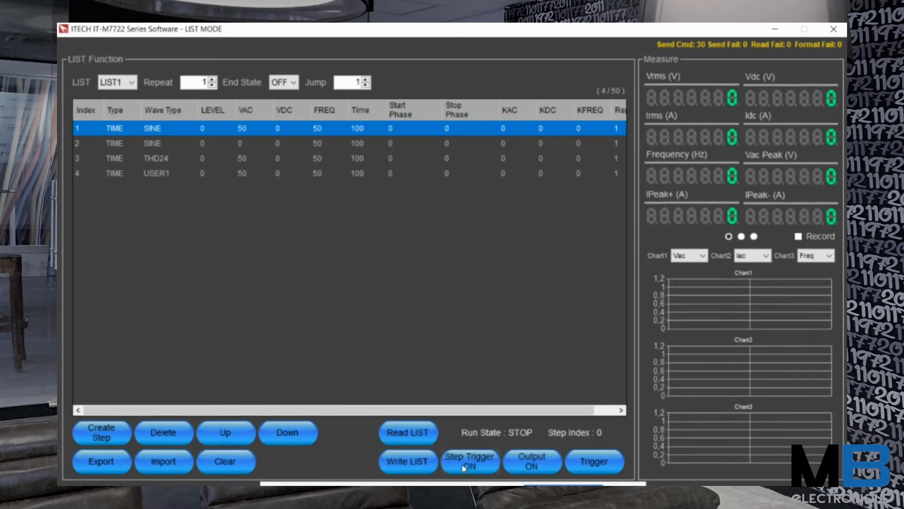
left_click(425, 470)
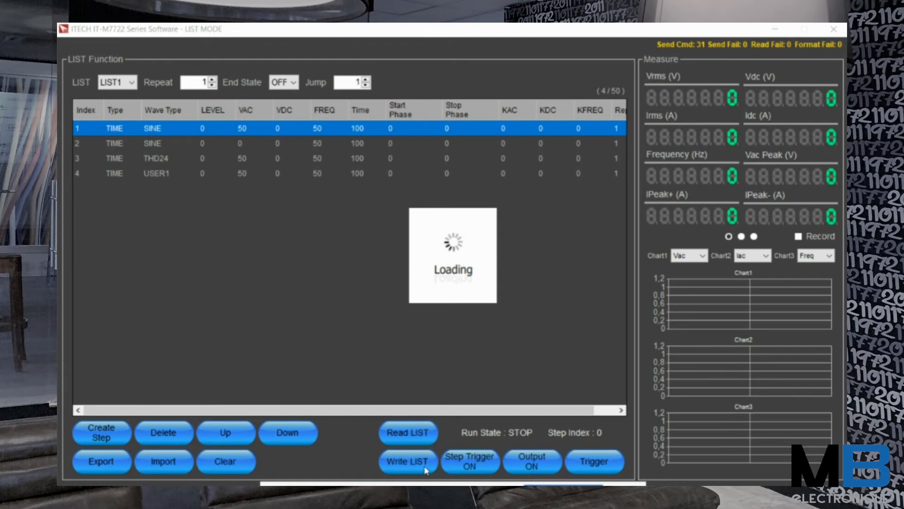
left_click(588, 466)
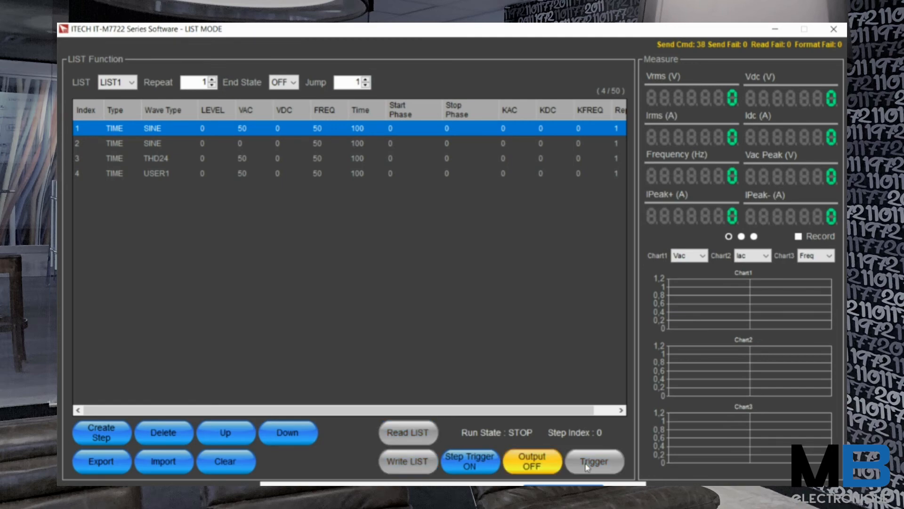